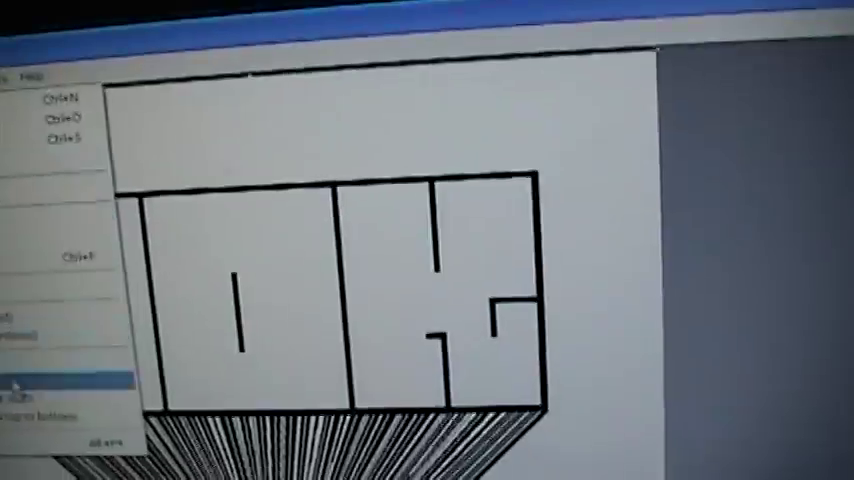
Step: Show the Print settings for the AOK 3D drawing with Ctrl+P
key("ctrl+p")
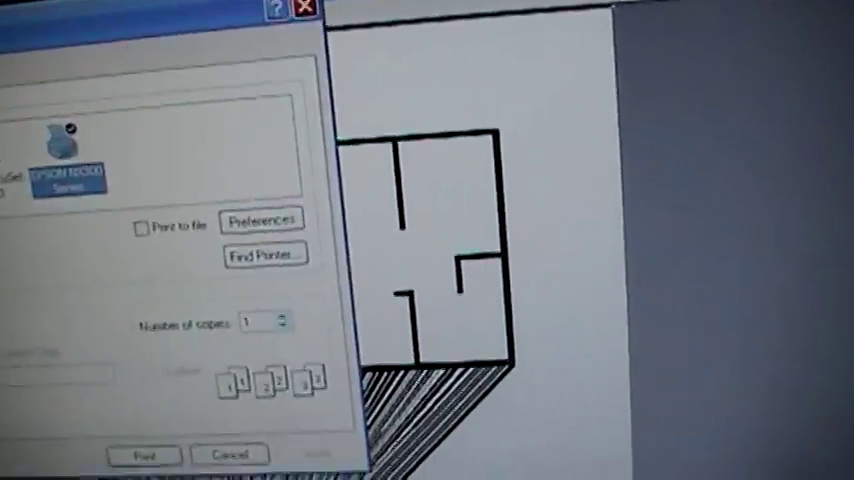